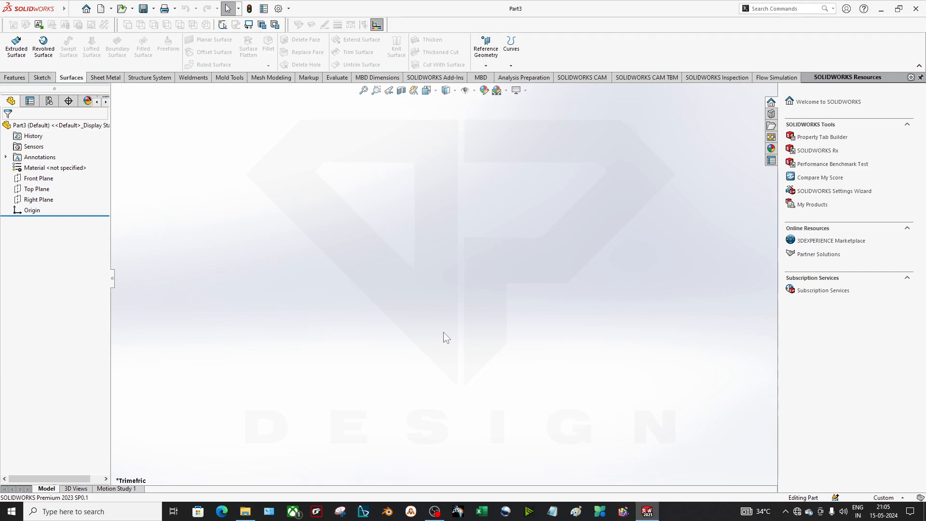
right_click(36, 178)
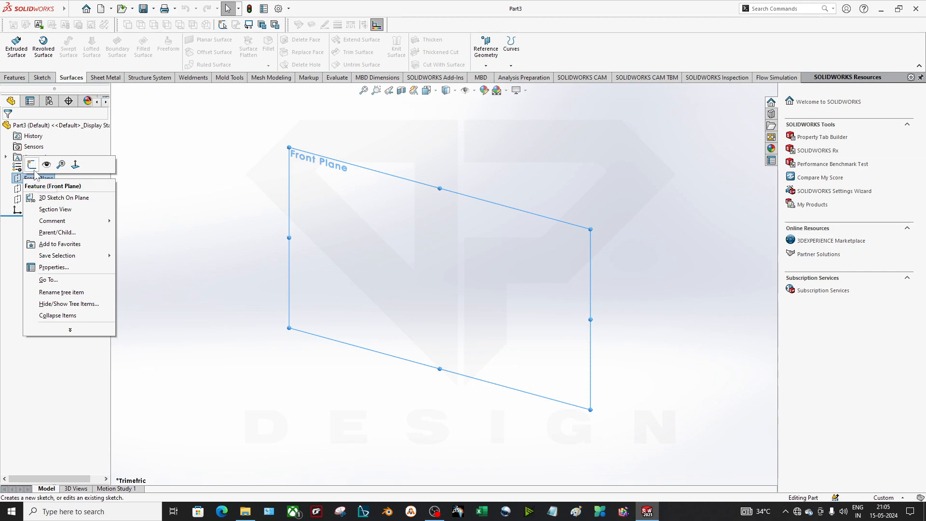
left_click(32, 164)
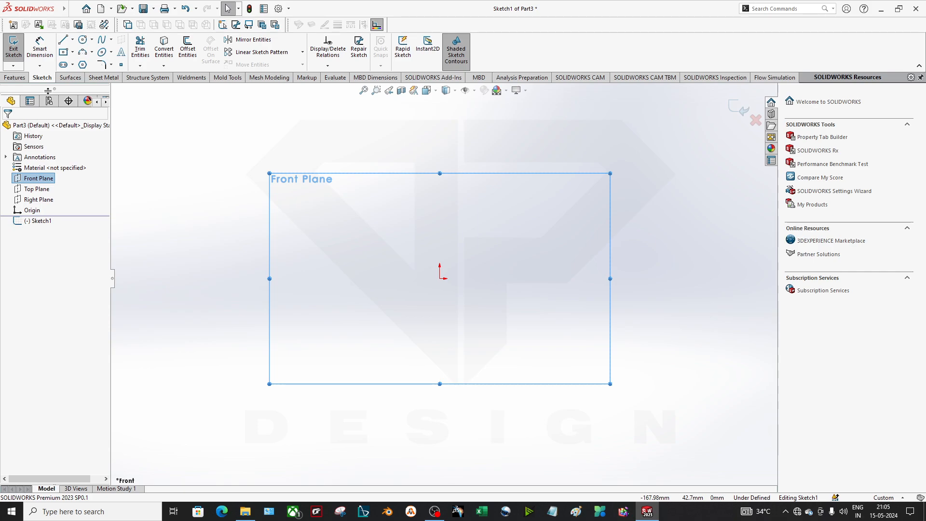
left_click(70, 77)
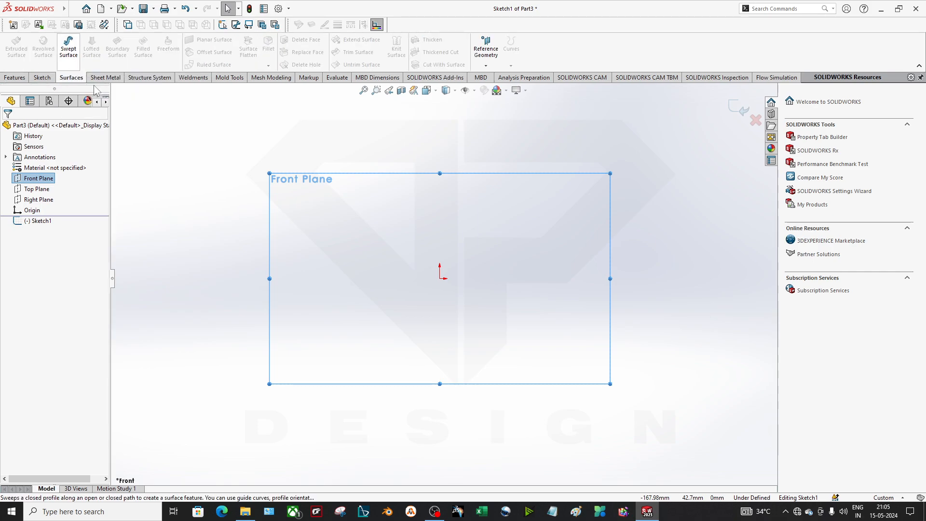
left_click(738, 108)
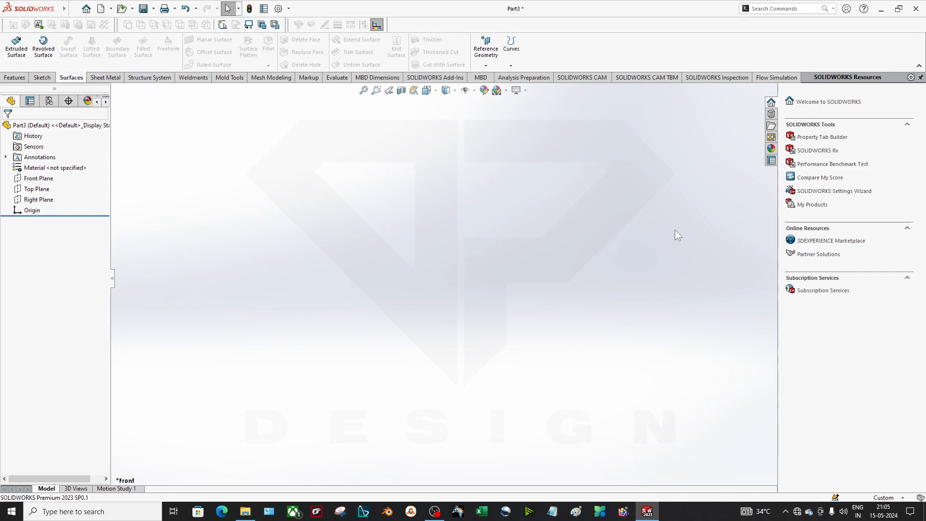
Sketch a center rectangle about 177 mm by 124 mm on the Front Plane, centred on the origin, and close the sketch.
right_click(51, 185)
right_click(45, 179)
left_click(54, 165)
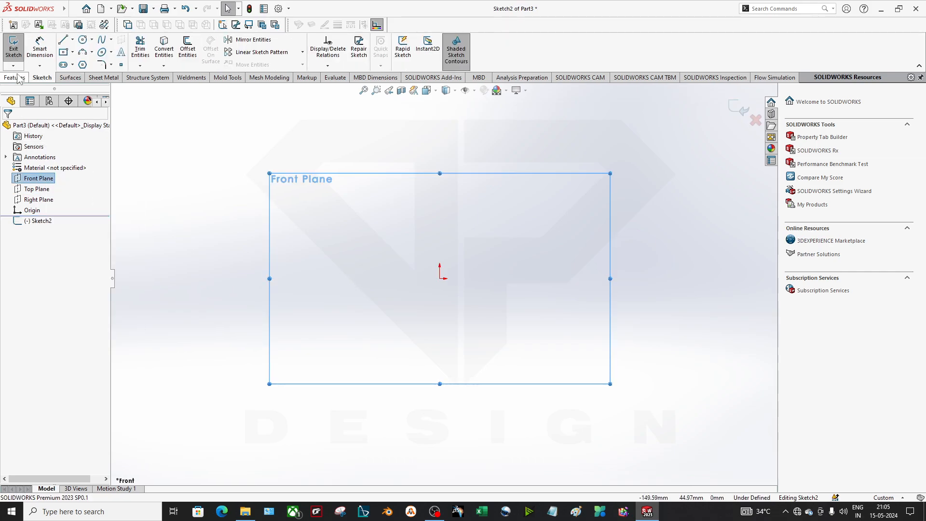
left_click(63, 52)
left_click(440, 278)
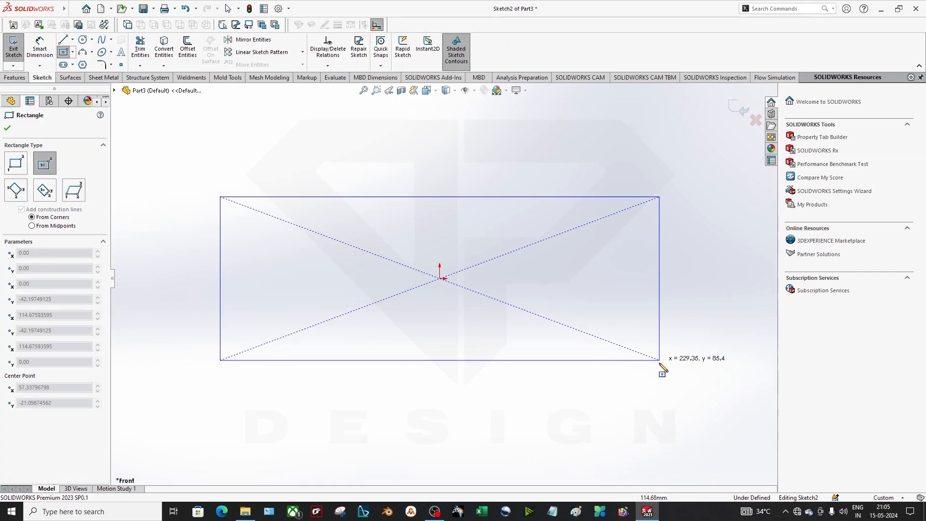
left_click(610, 397)
middle_click_drag(489, 226, 458, 247)
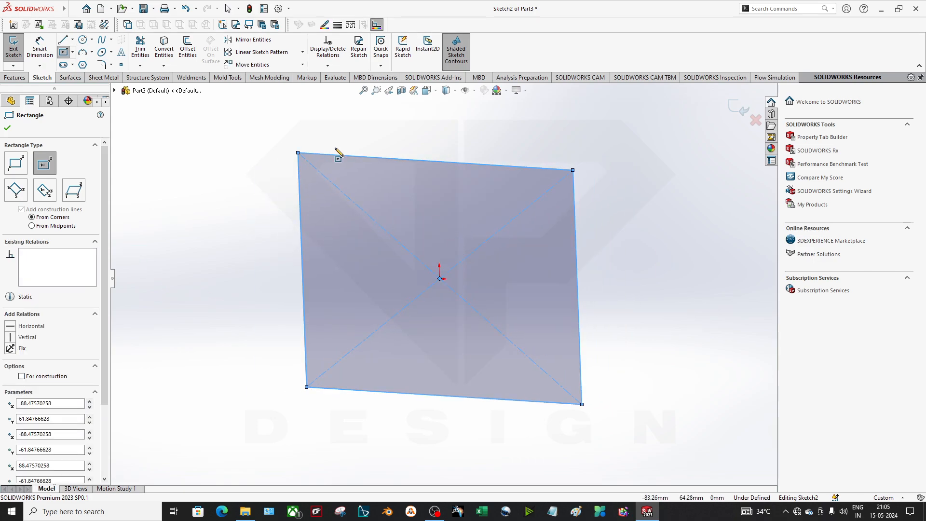
left_click(730, 111)
Extrude the rectangle as an open-ended surface with a blind depth of 295 mm.
left_click(16, 49)
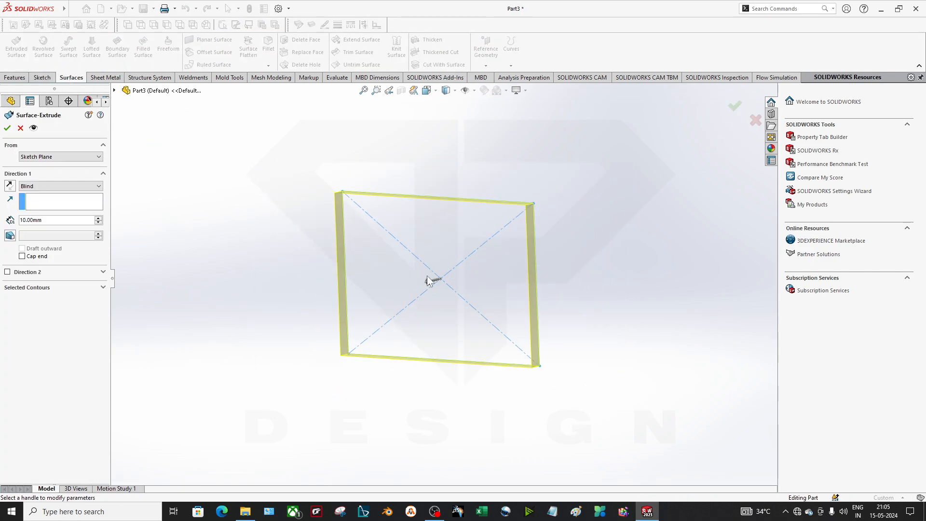
left_click_drag(434, 279, 212, 287)
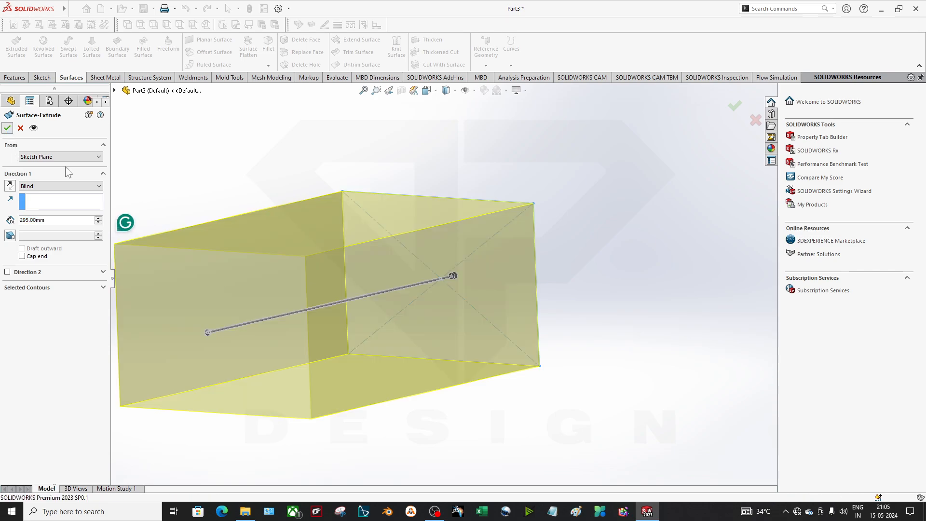
left_click(8, 128)
Examine the extruded surface box from several angles, looking at its zero-thickness walls and open ends.
scroll(384, 245, "up", 3)
middle_click_drag(325, 255, 418, 317)
left_click(478, 378)
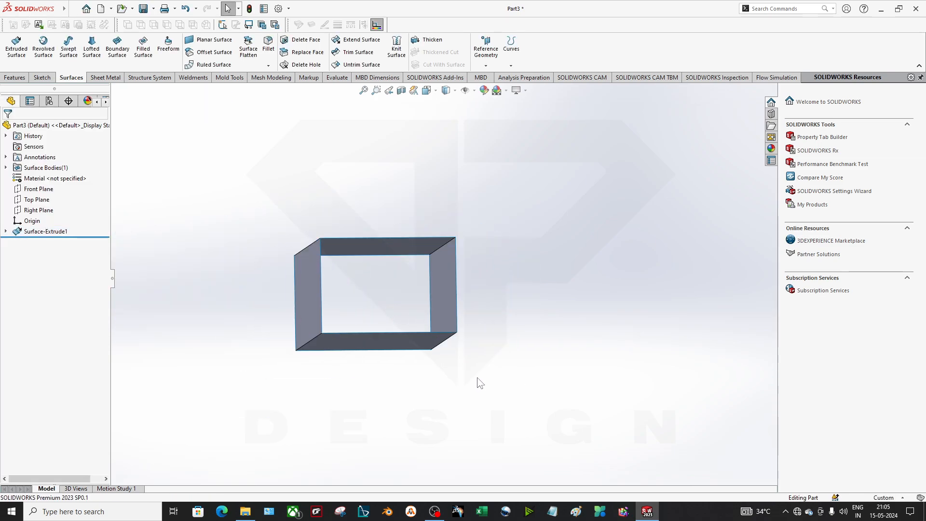
middle_click_drag(479, 382, 535, 392)
left_click(501, 357)
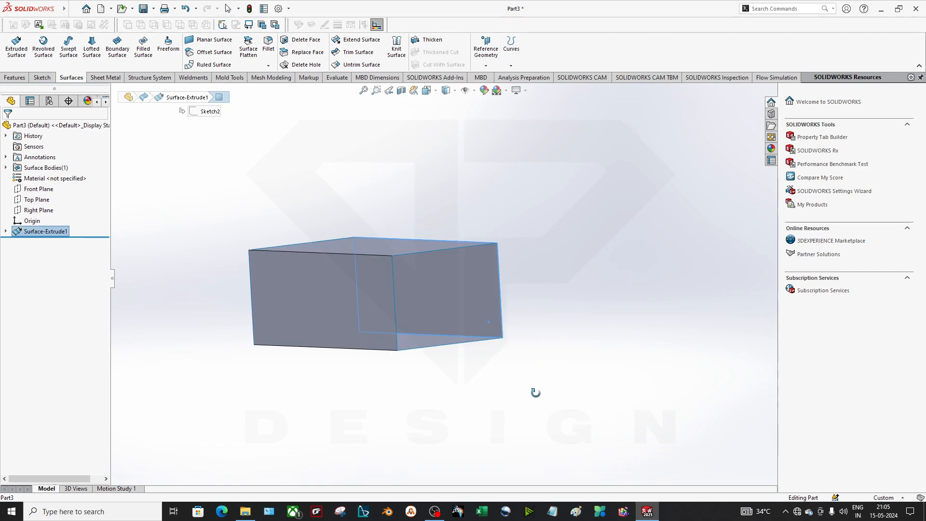
scroll(380, 270, "down", 1)
middle_click_drag(506, 316, 472, 367)
left_click(544, 416)
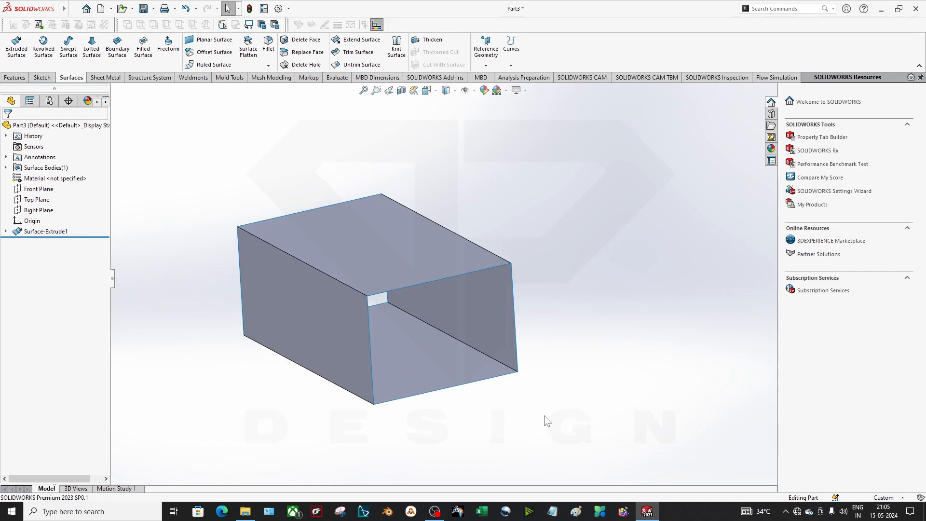
scroll(443, 354, "down", 1)
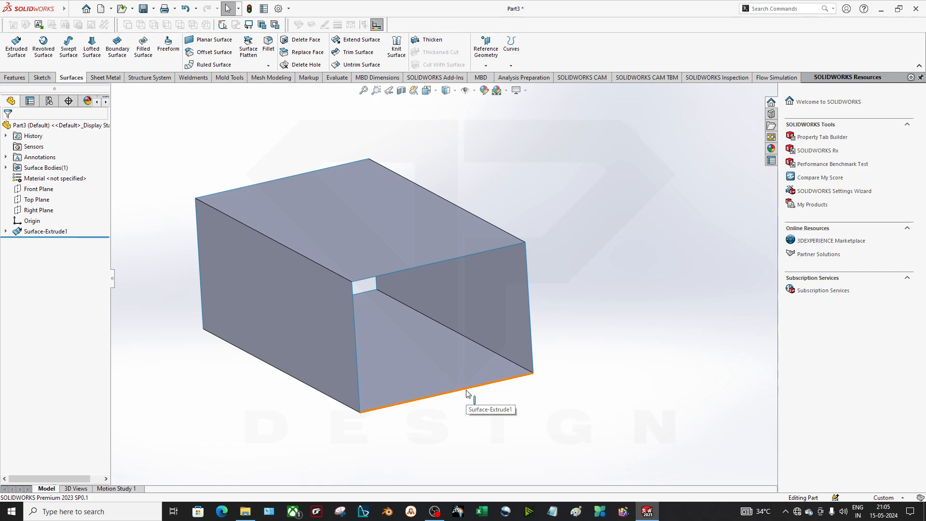
middle_click_drag(368, 379, 438, 383, "ctrl")
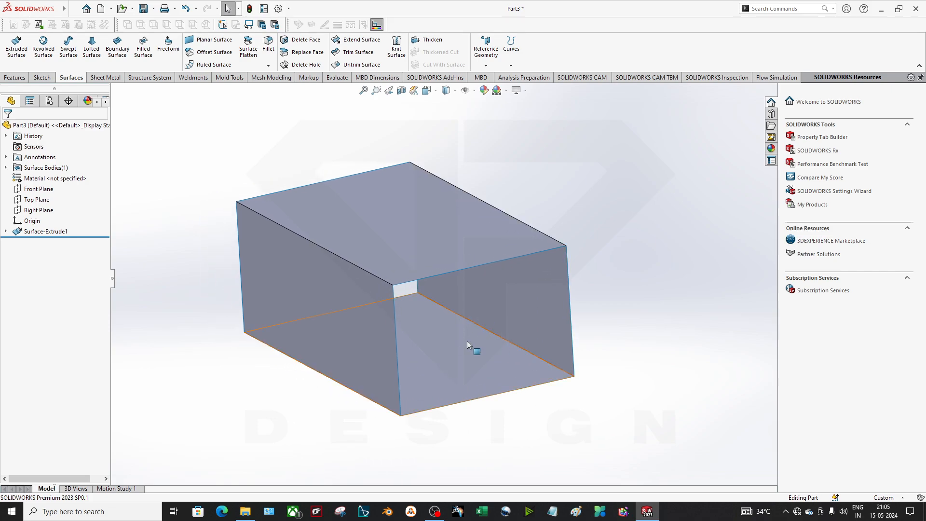
left_click(419, 337)
left_click(567, 398)
scroll(425, 342, "down", 1)
middle_click_drag(424, 341, 479, 371, "ctrl")
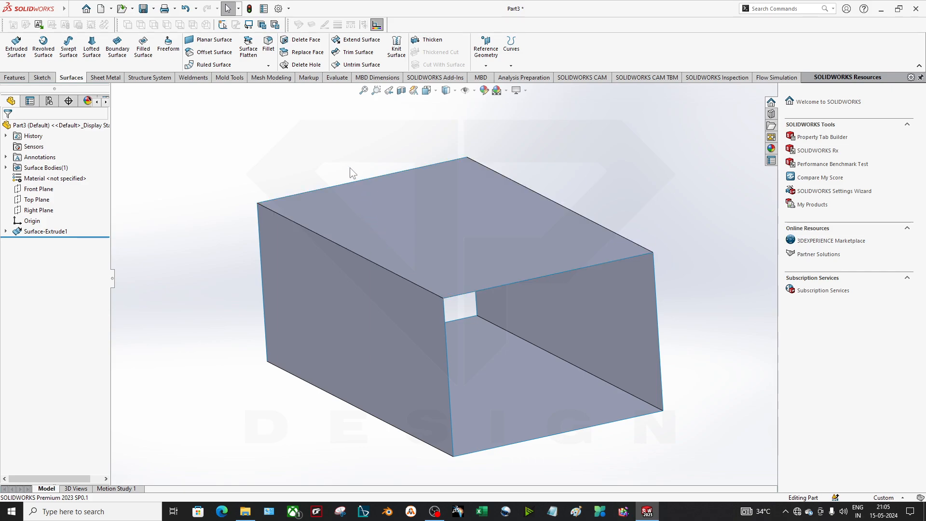
Start a Thicken feature on the extruded surface and compare the previews for one side, both sides and the opposite side.
left_click(430, 40)
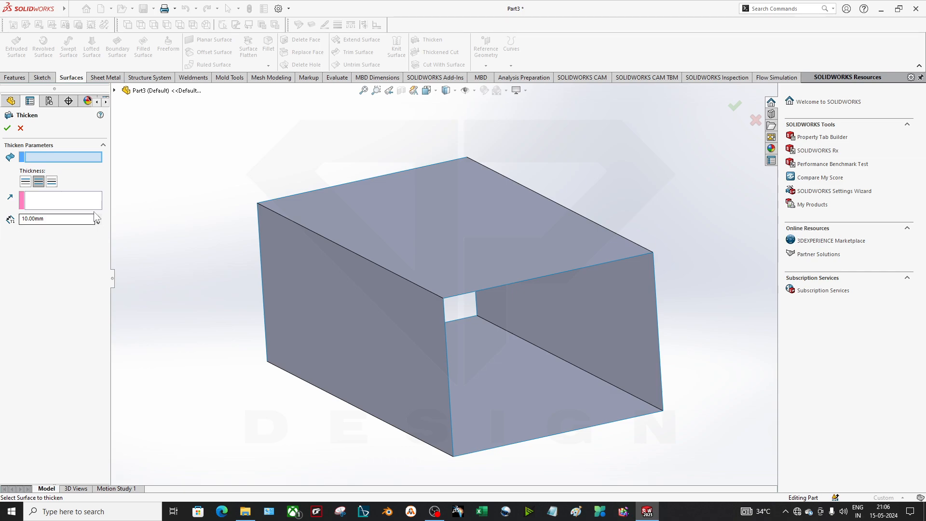
left_click(425, 247)
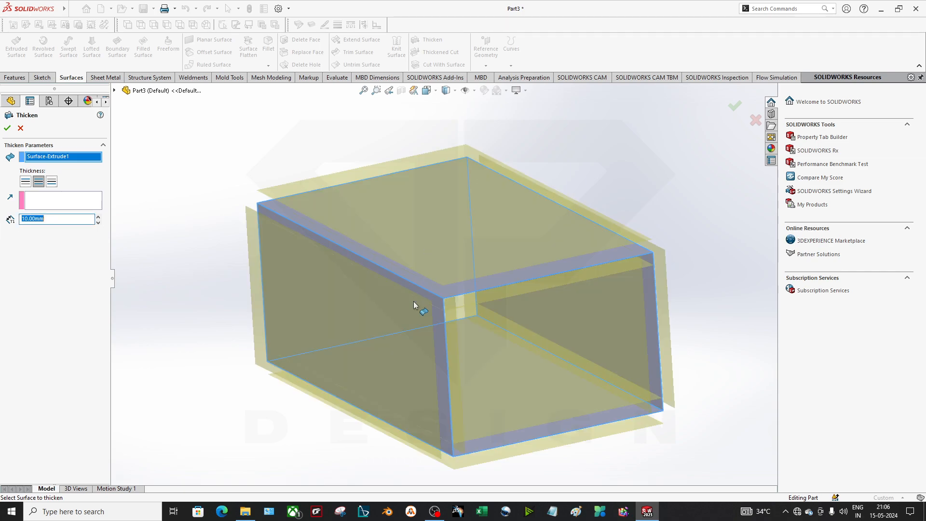
left_click(26, 181)
left_click(39, 182)
left_click(51, 182)
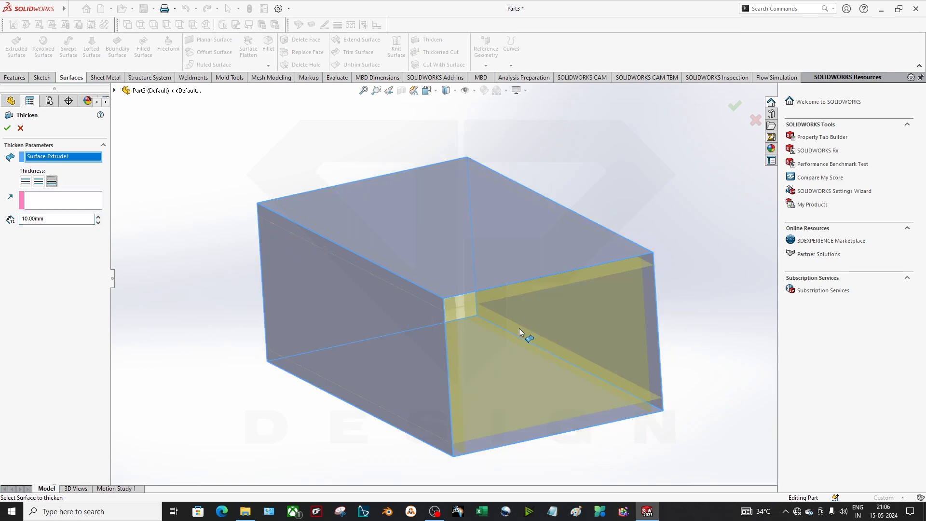
middle_click_drag(519, 328, 508, 304)
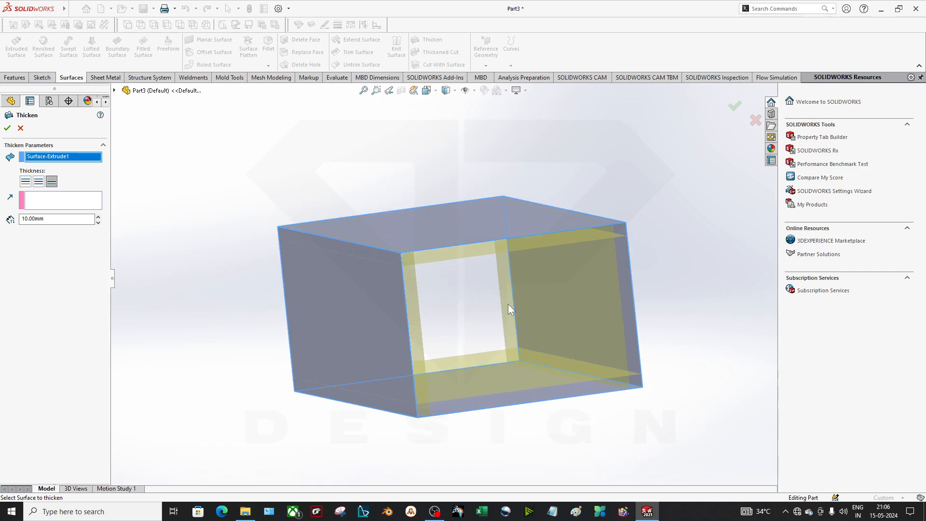
left_click(39, 181)
left_click(26, 181)
Thicken the surface by 2 mm on both sides.
double_click(45, 218)
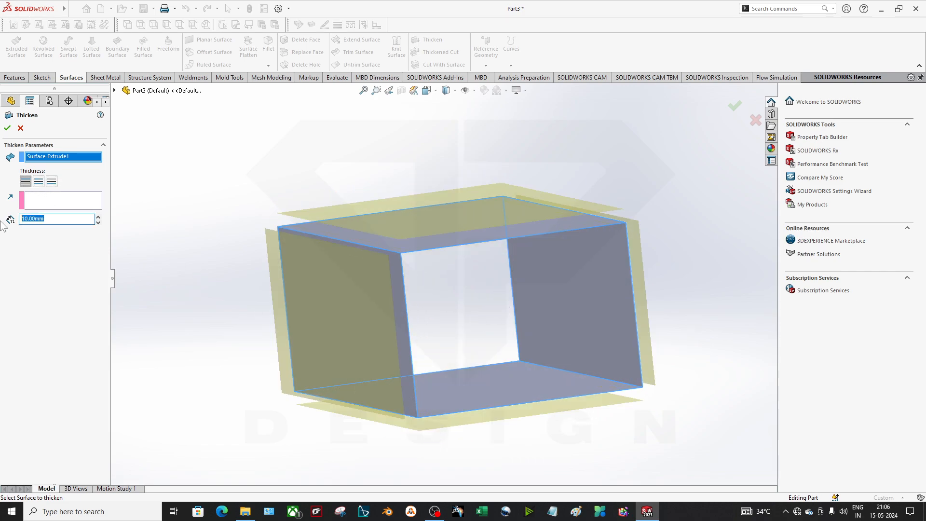
type("2")
key("Return")
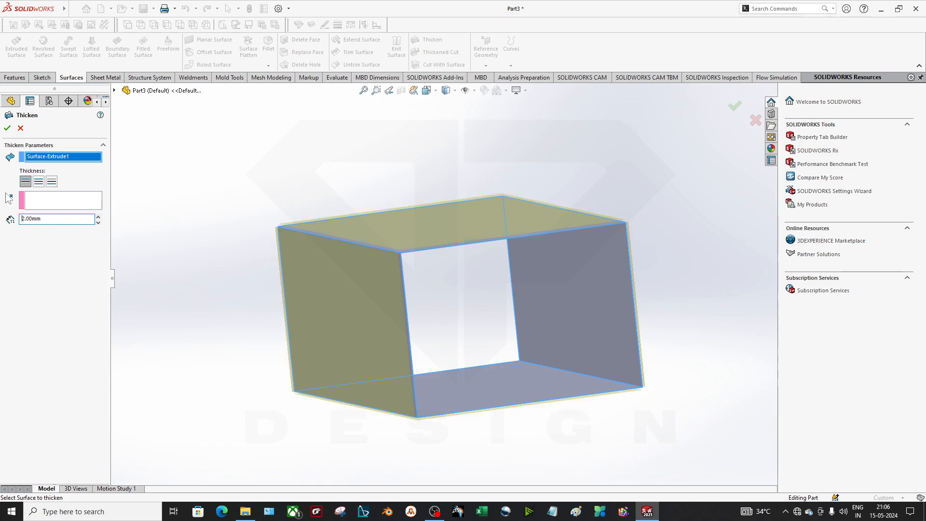
left_click(38, 181)
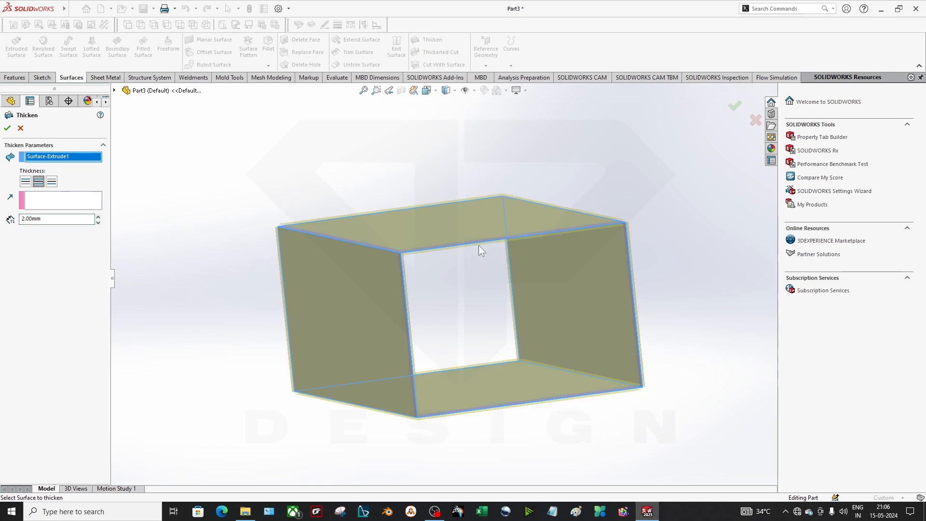
left_click(7, 127)
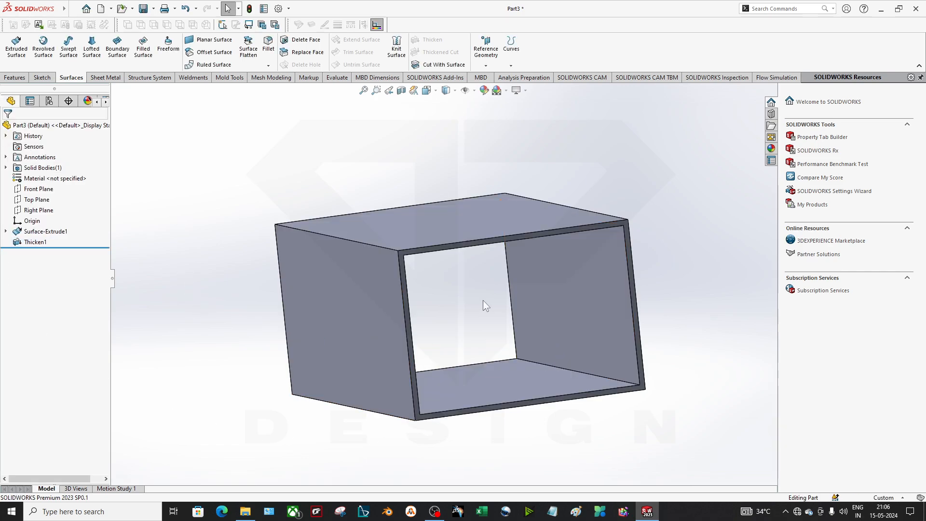
Start a new sketch on the top face of the thickened box.
middle_click_drag(482, 304, 409, 374)
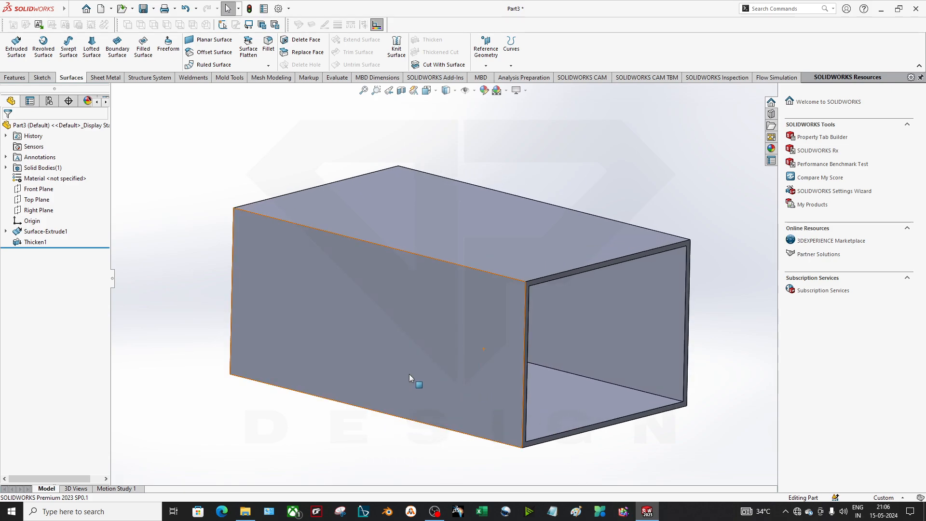
left_click(247, 373)
left_click(263, 452)
middle_click_drag(468, 280, 434, 328)
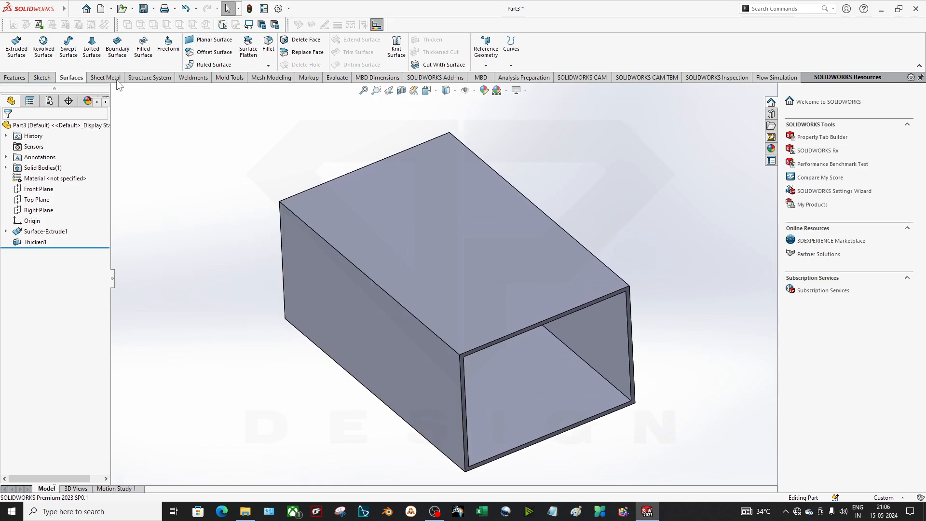
left_click(14, 77)
left_click(42, 77)
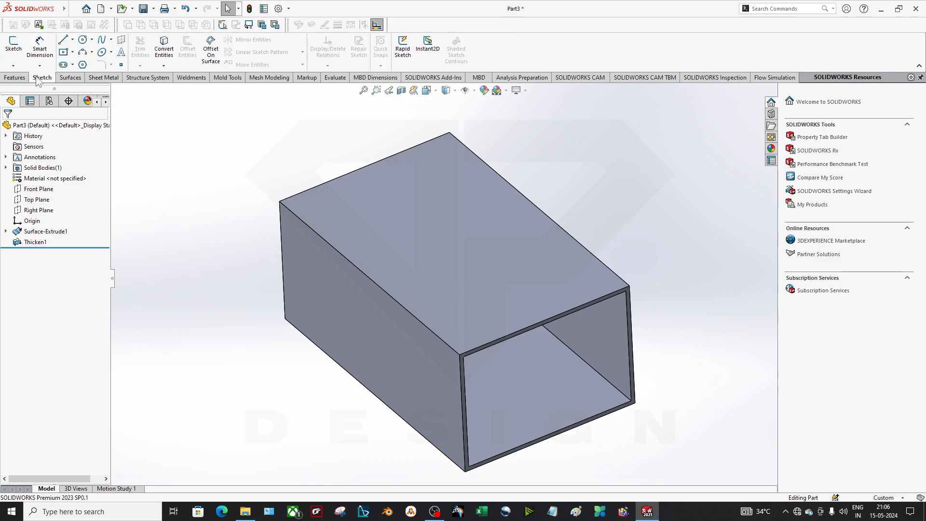
left_click(13, 48)
left_click(466, 289)
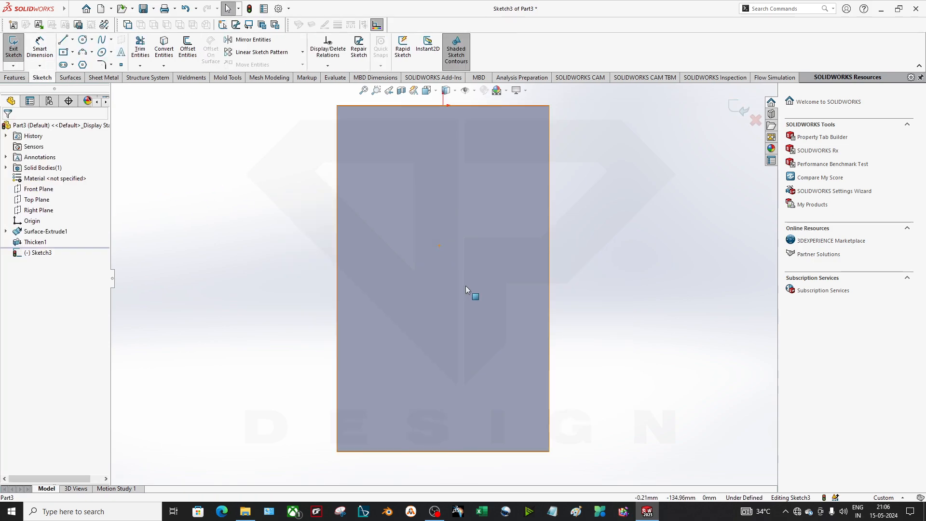
Draw a wavy open spline across the top face, with both ends extending beyond the box's long edges, and close the sketch.
left_click(101, 39)
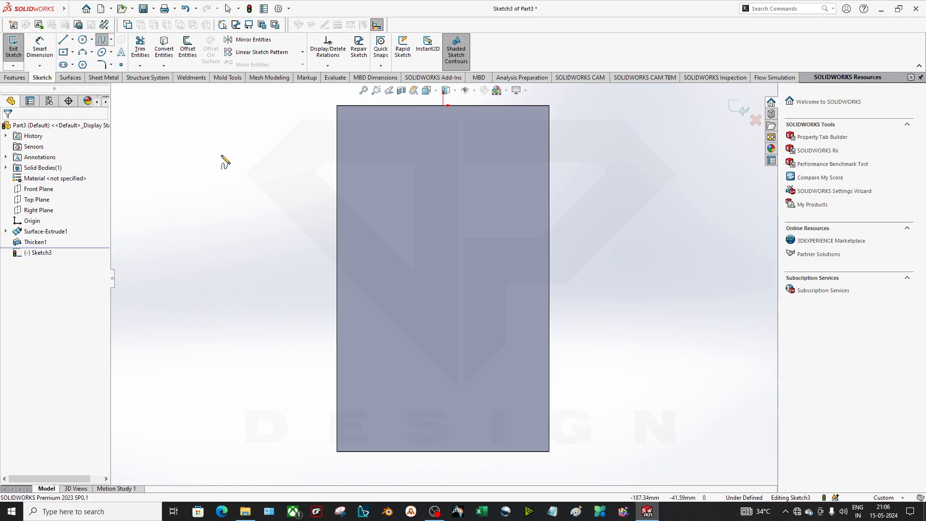
left_click(221, 154)
left_click(274, 191)
left_click(274, 243)
left_click(309, 280)
left_click(325, 263)
left_click(365, 242)
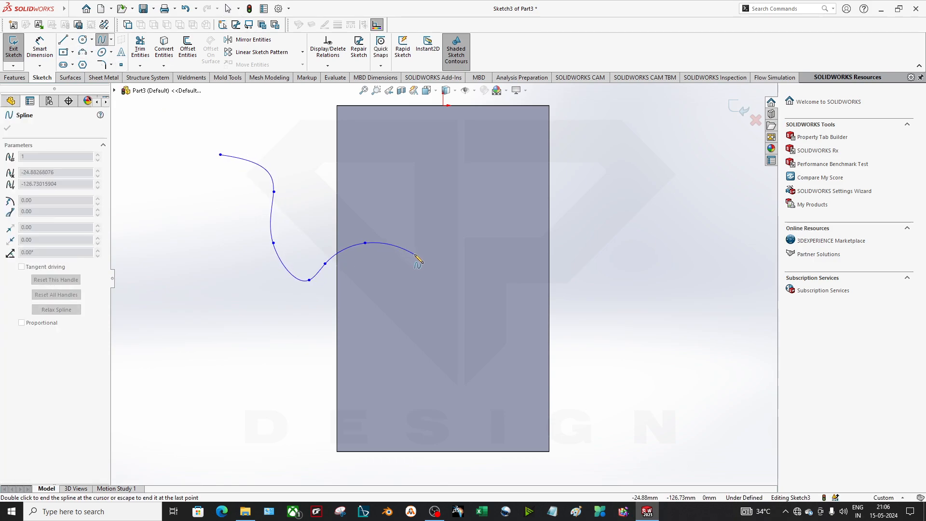
left_click(421, 268)
left_click(476, 365)
left_click(536, 396)
left_click(592, 387)
left_click(629, 340)
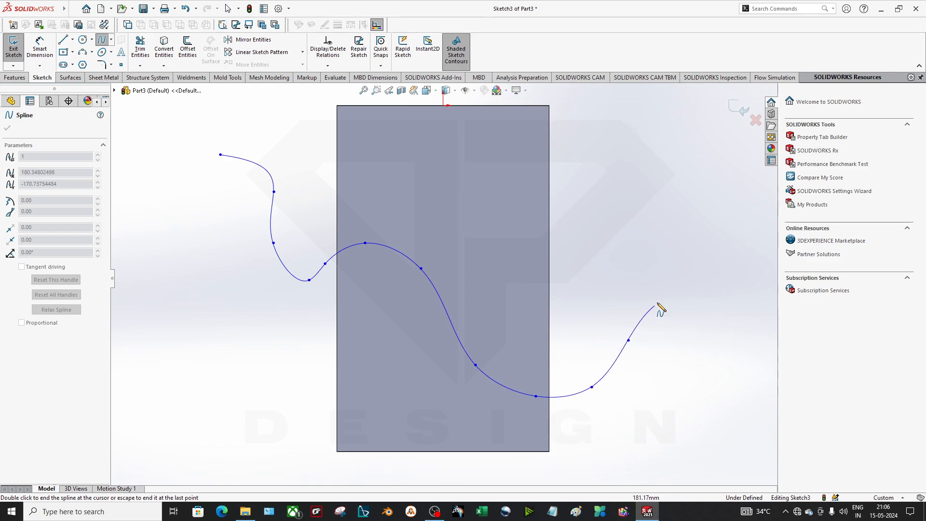
left_click(660, 296)
double_click(698, 279)
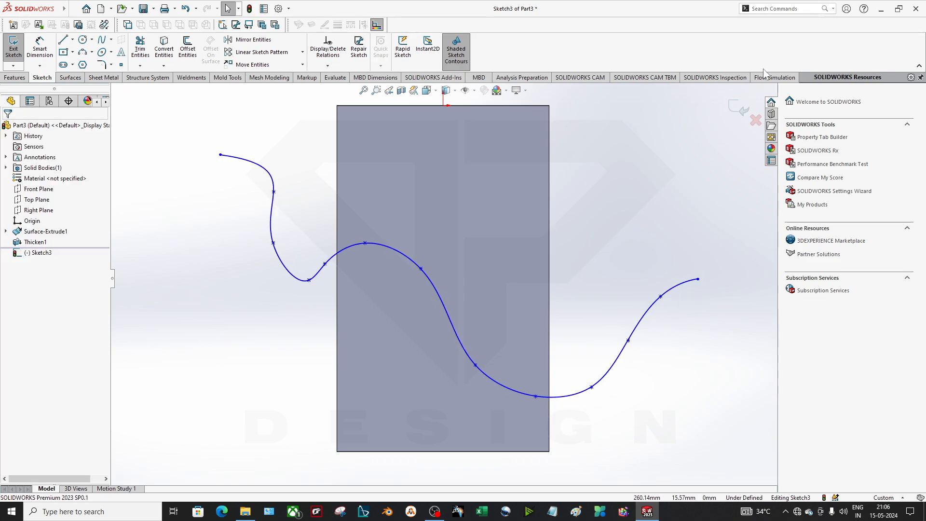
left_click(738, 107)
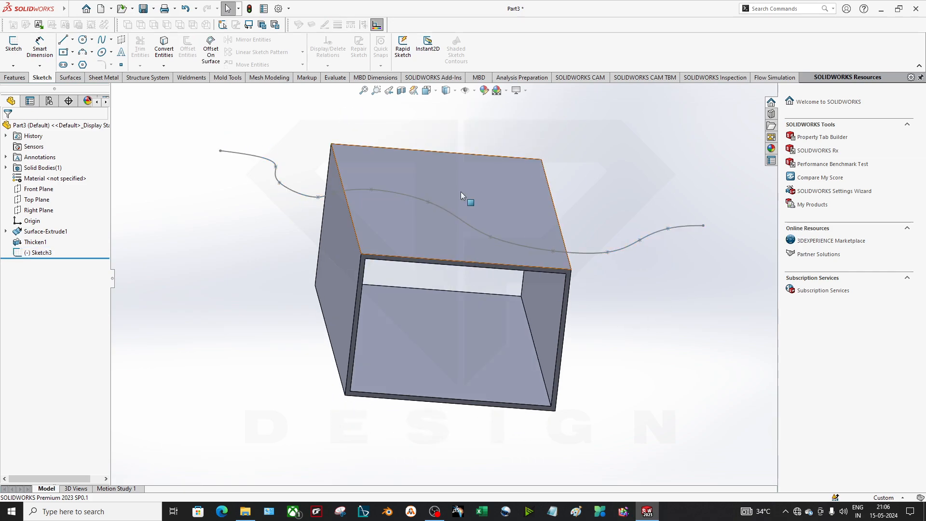
Extrude the wavy spline sketch as a surface 271 mm down through the thickened box, using a Blind end condition.
left_click(251, 155)
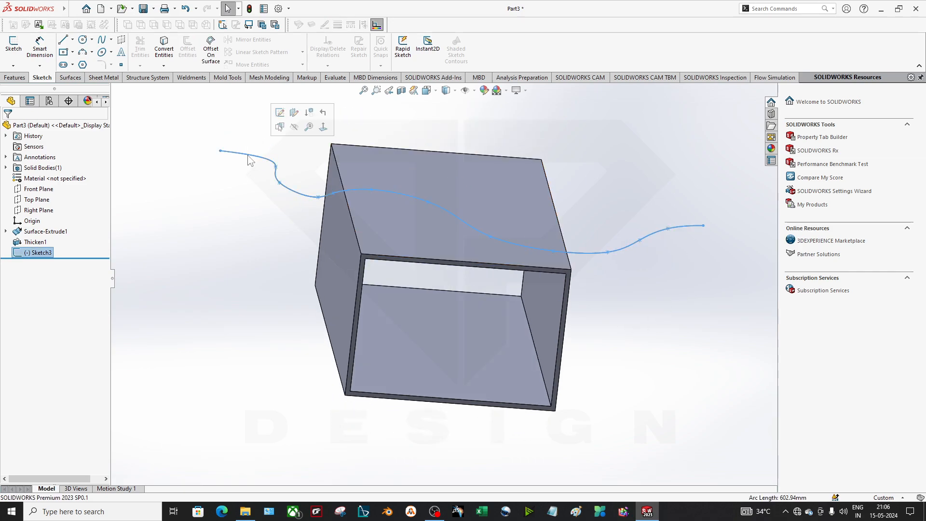
left_click(71, 78)
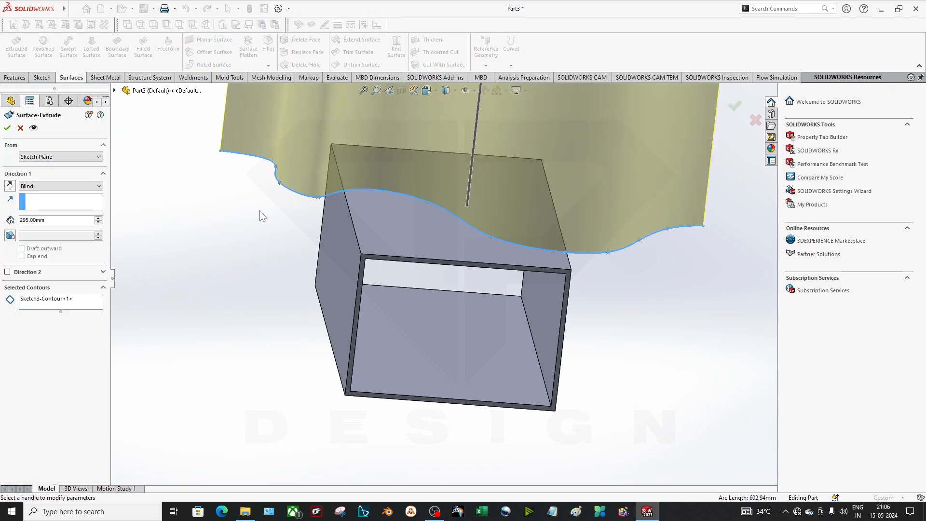
left_click_drag(470, 118, 216, 294)
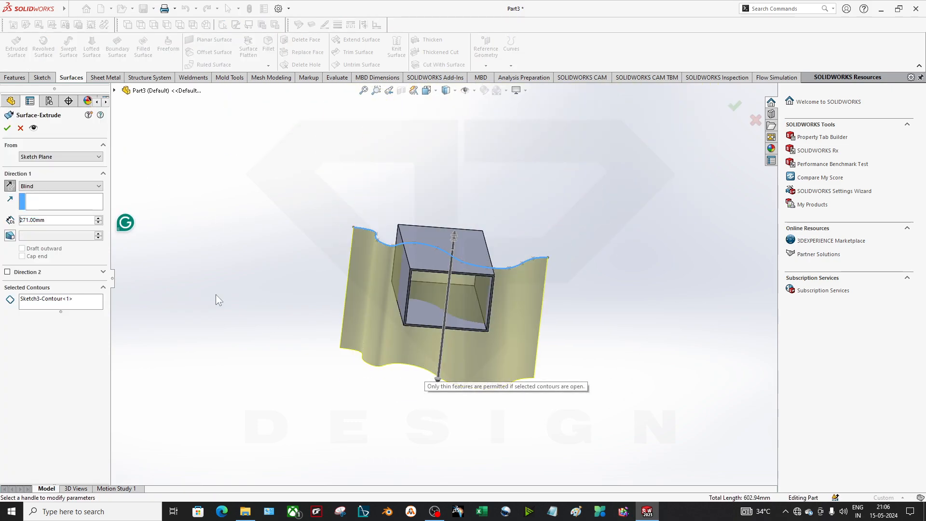
key("Return")
Cut the thickened box with the wavy extruded surface, reversing the cut direction so the open front portion is kept.
middle_click_drag(429, 319, 486, 388)
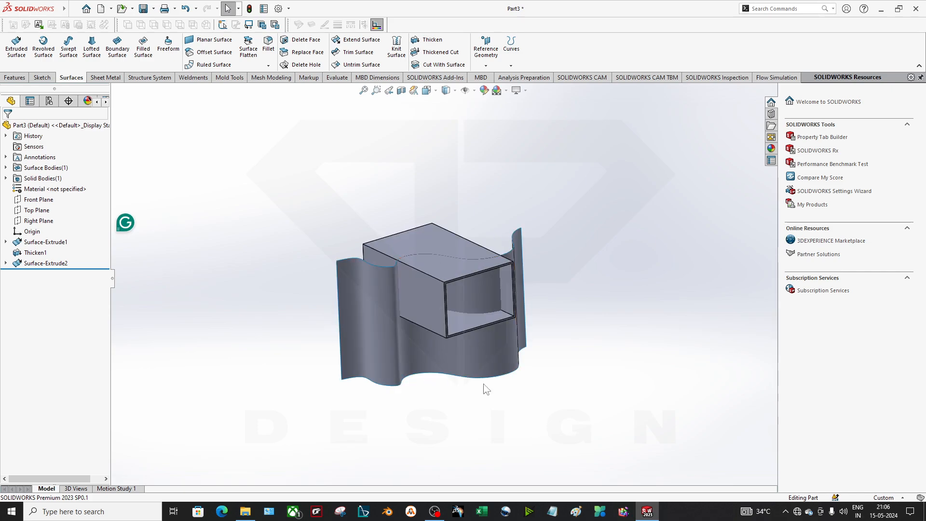
scroll(486, 388, "down", 2)
middle_click_drag(437, 288, 448, 306)
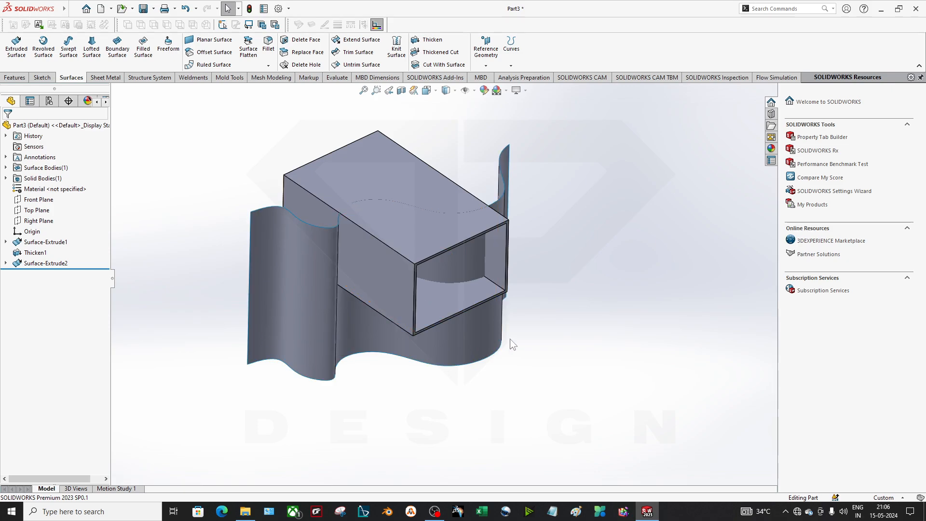
scroll(267, 197, "up", 2)
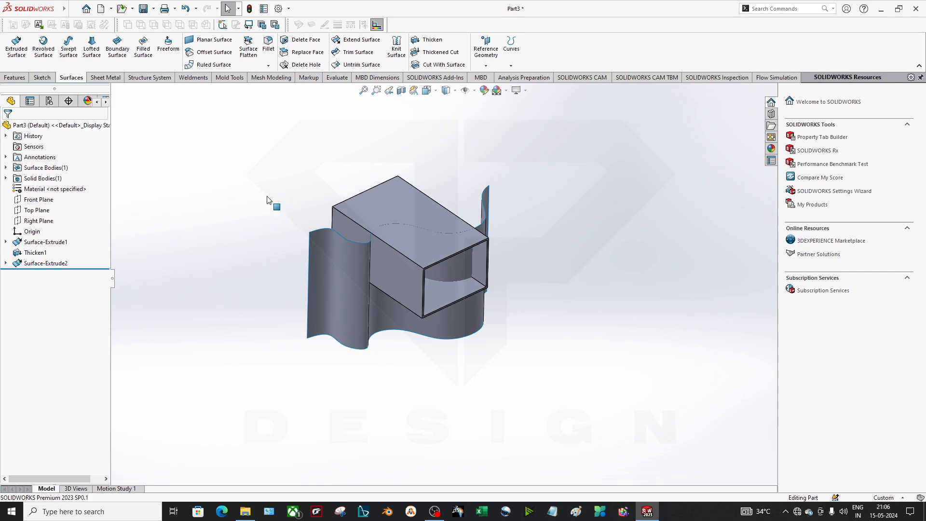
scroll(268, 200, "down", 2)
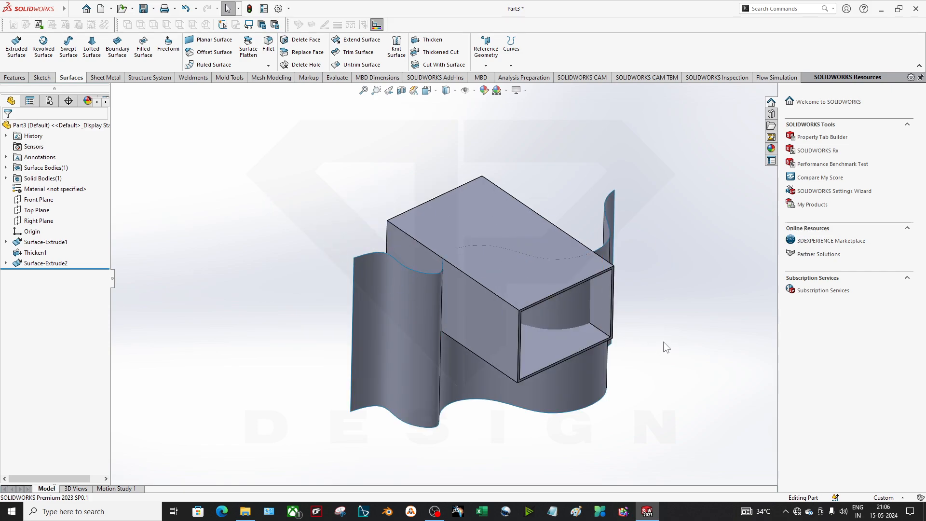
scroll(663, 342, "down", 1)
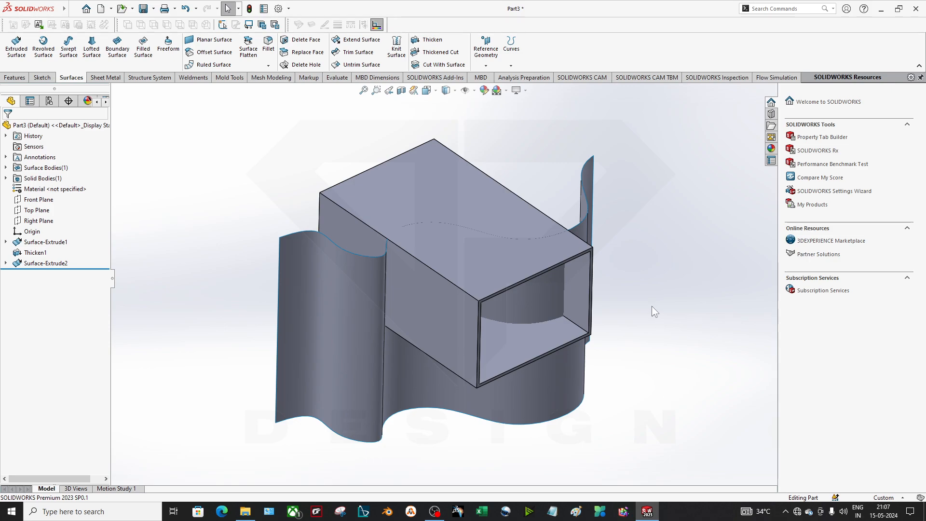
left_click(442, 64)
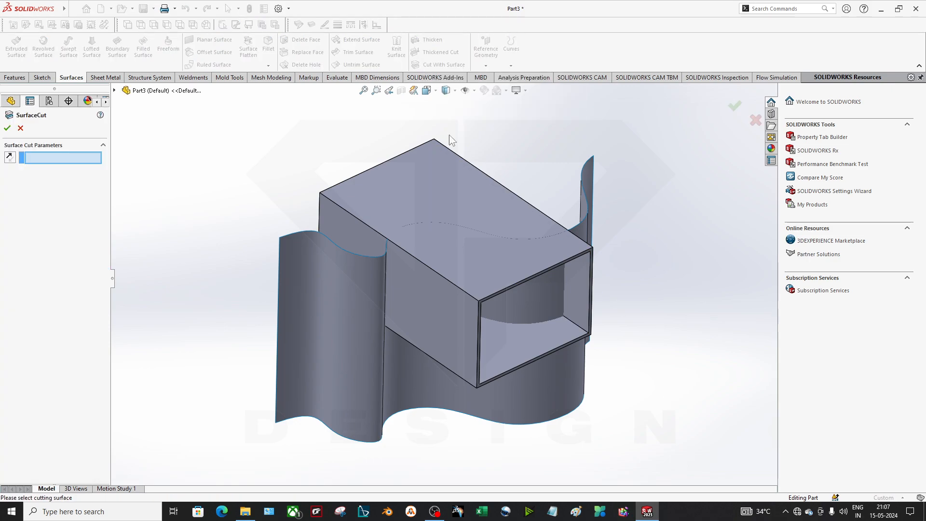
left_click(320, 316)
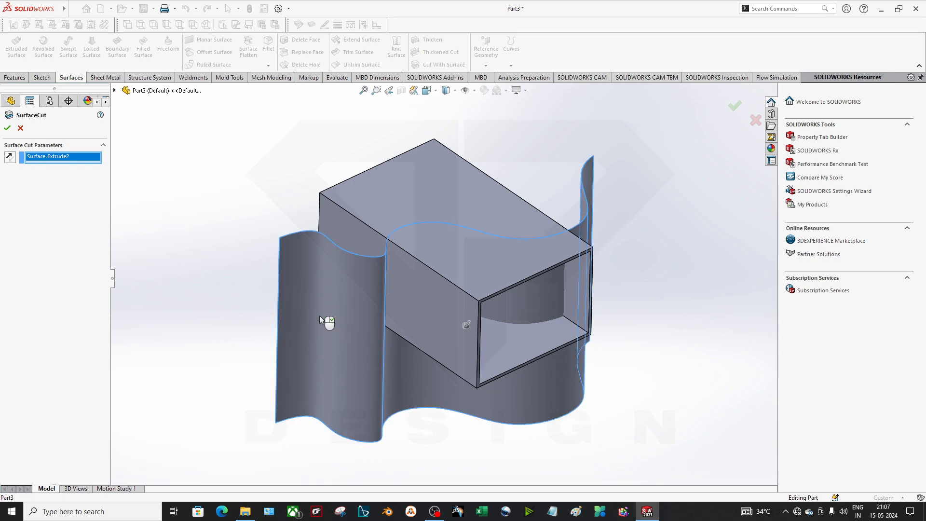
middle_click_drag(444, 348, 441, 385)
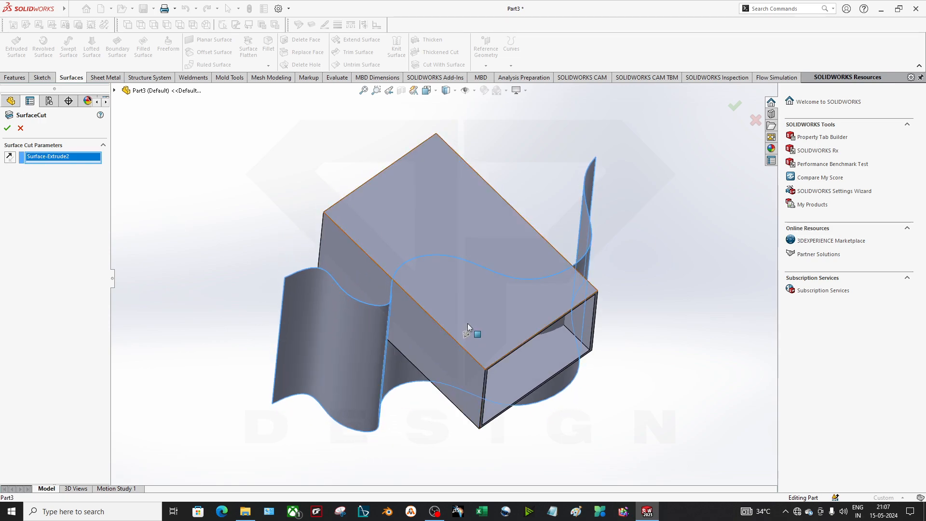
middle_click_drag(479, 289, 386, 346)
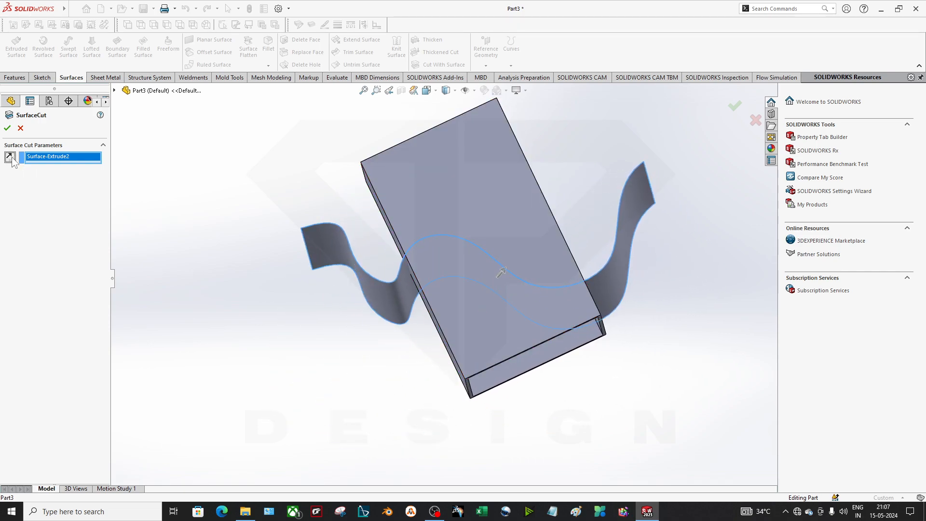
left_click(7, 128)
Edit the surface cut and flip its direction so the opposite portion of the box is kept.
middle_click_drag(422, 269, 555, 306)
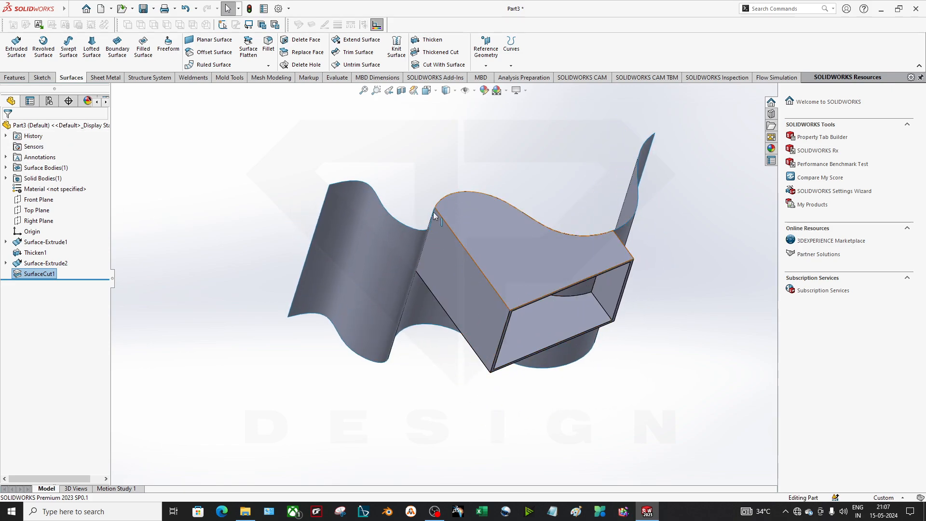
mouse_move(538, 253)
middle_mouse_down()
mouse_move(511, 189)
mouse_move(413, 311)
middle_mouse_up()
left_click(413, 311)
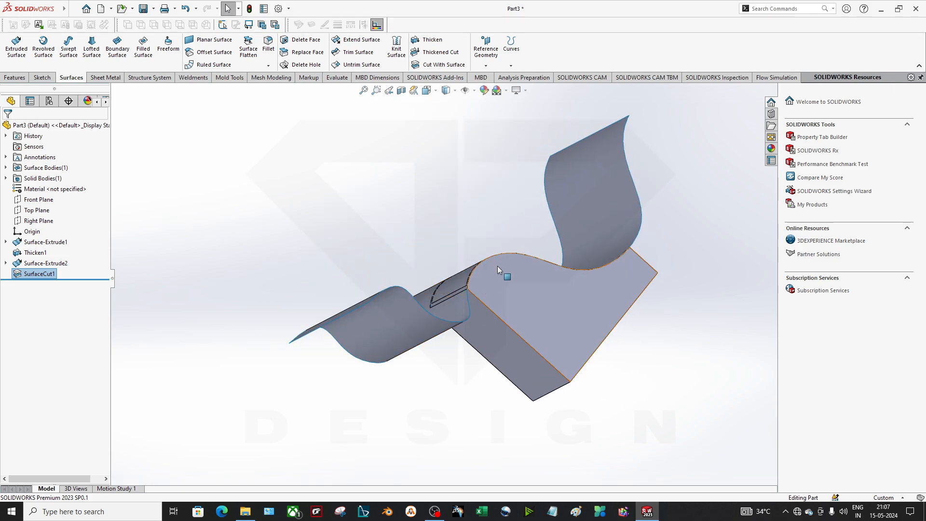
mouse_move(595, 325)
middle_mouse_down()
mouse_move(607, 426)
mouse_move(595, 352)
mouse_move(556, 342)
middle_mouse_up()
right_click(58, 274)
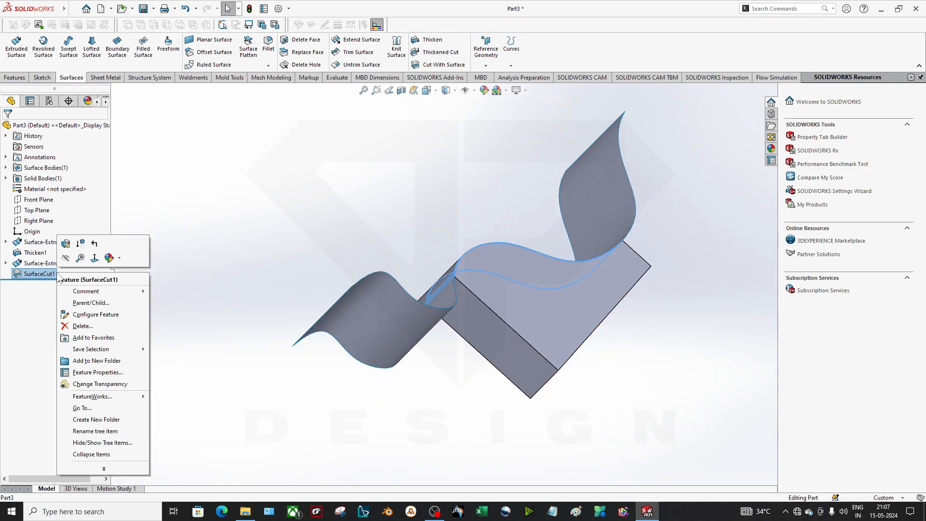
left_click(65, 241)
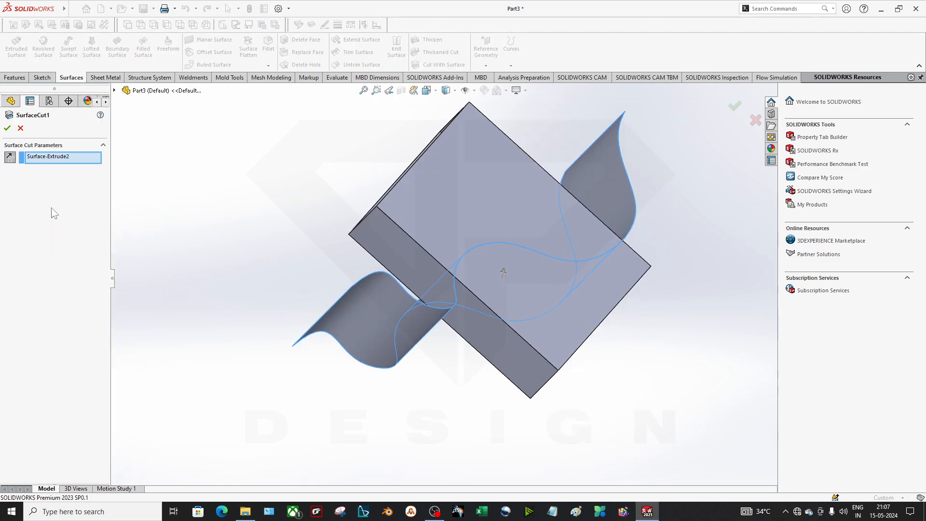
left_click(10, 158)
left_click(8, 127)
Hide the wavy extruded surface body.
middle_click_drag(448, 348, 591, 226)
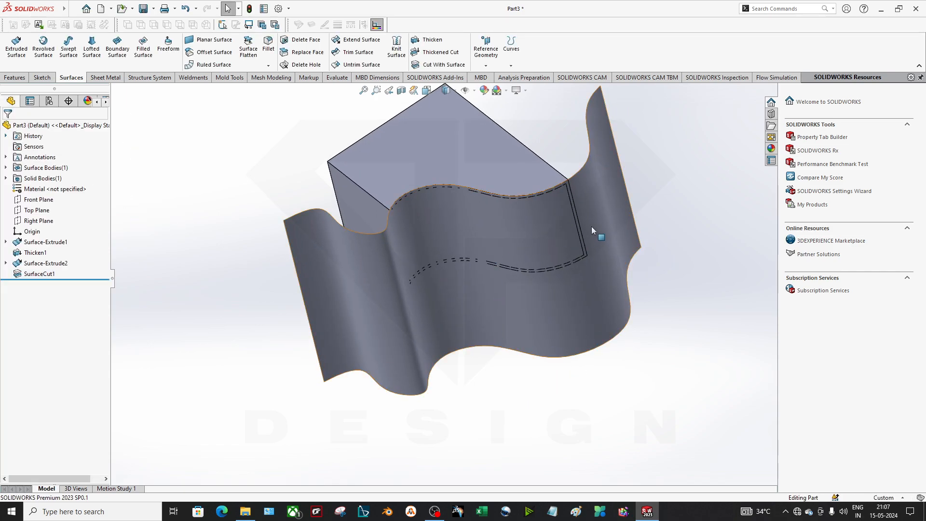
right_click(381, 294)
left_click(412, 276)
middle_click_drag(513, 393, 536, 411)
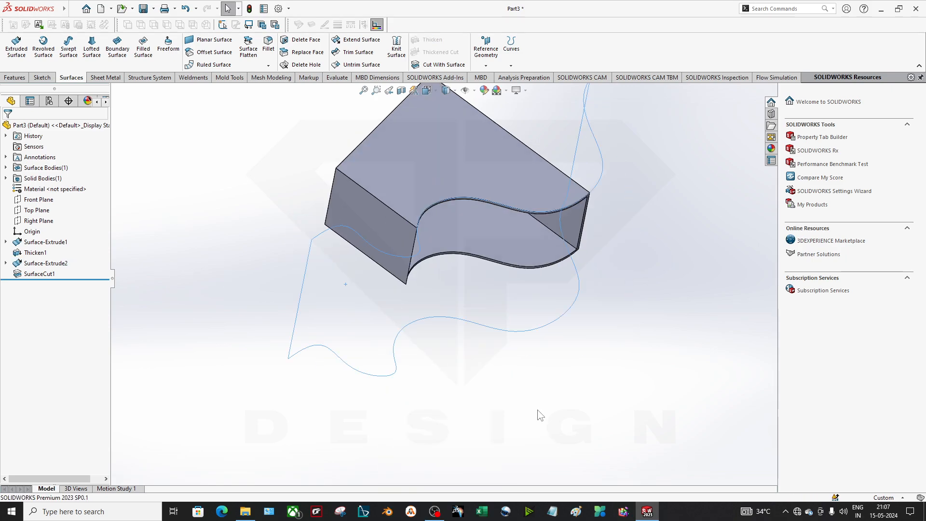
left_click(574, 393)
Examine the wavy cut end and the inner faces of the trimmed box from several angles.
middle_click_drag(516, 380, 384, 306)
scroll(473, 286, "up", 3)
middle_click_drag(496, 276, 499, 333)
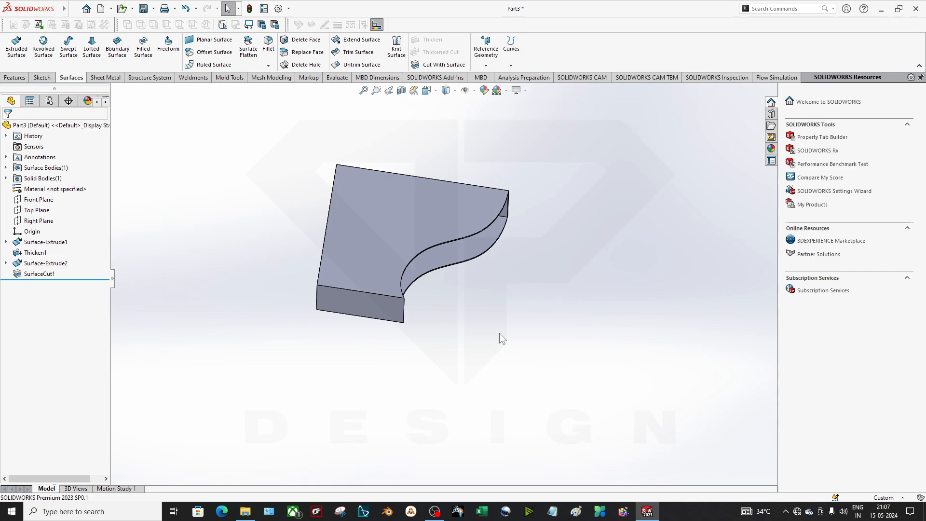
middle_click_drag(472, 277, 390, 284)
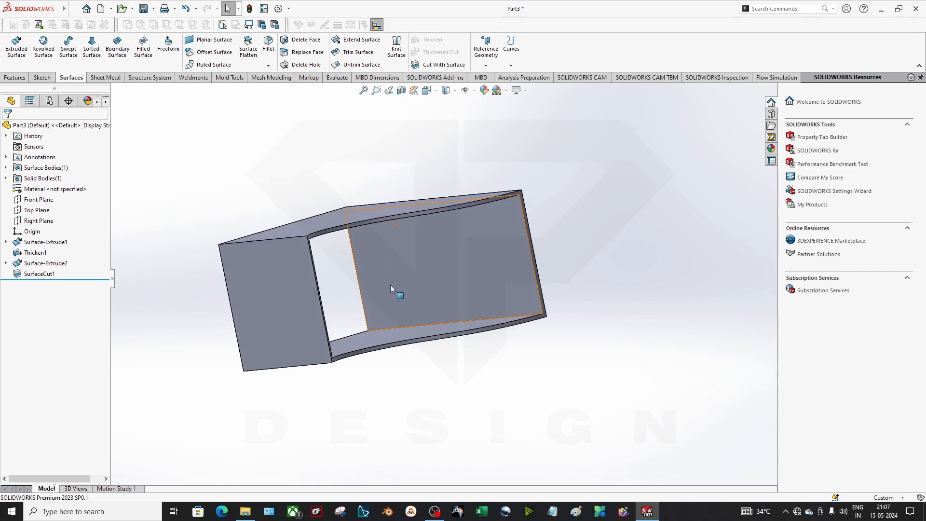
key("ctrl+7")
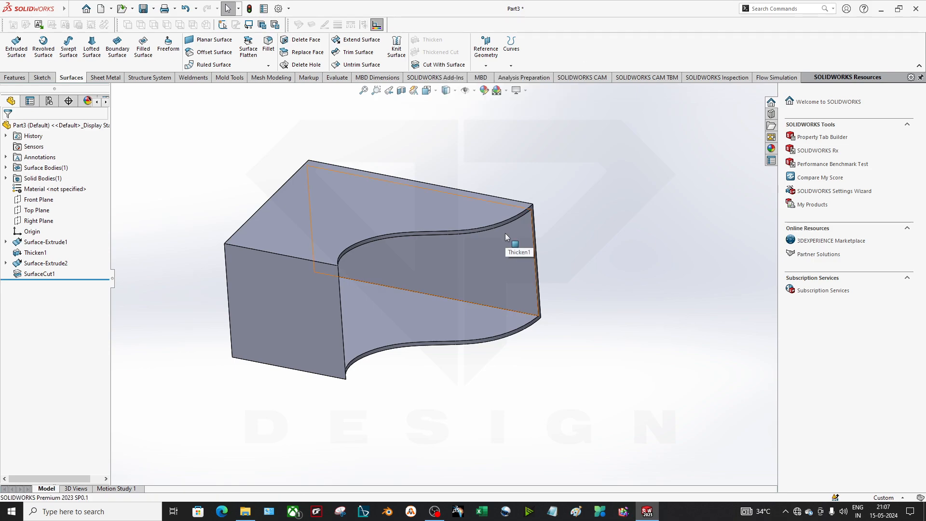
scroll(548, 300, "up", 2)
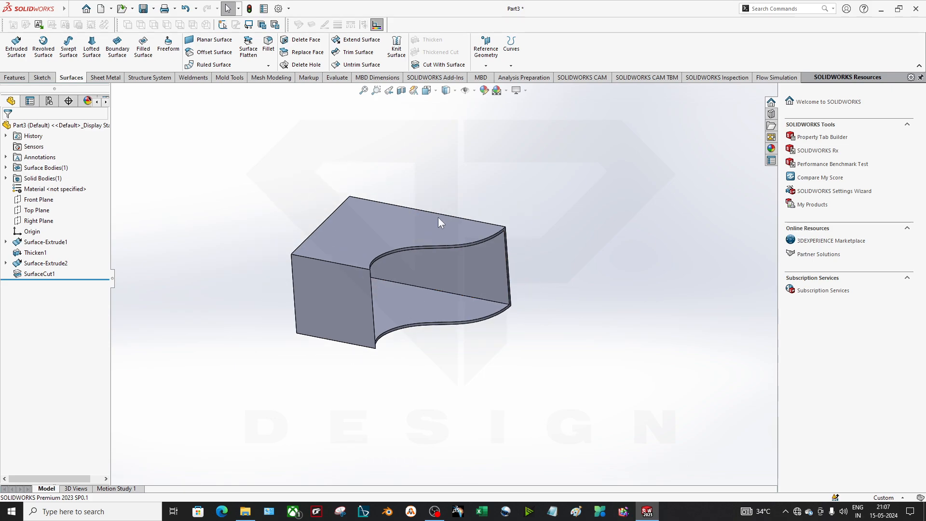
scroll(438, 218, "down", 2)
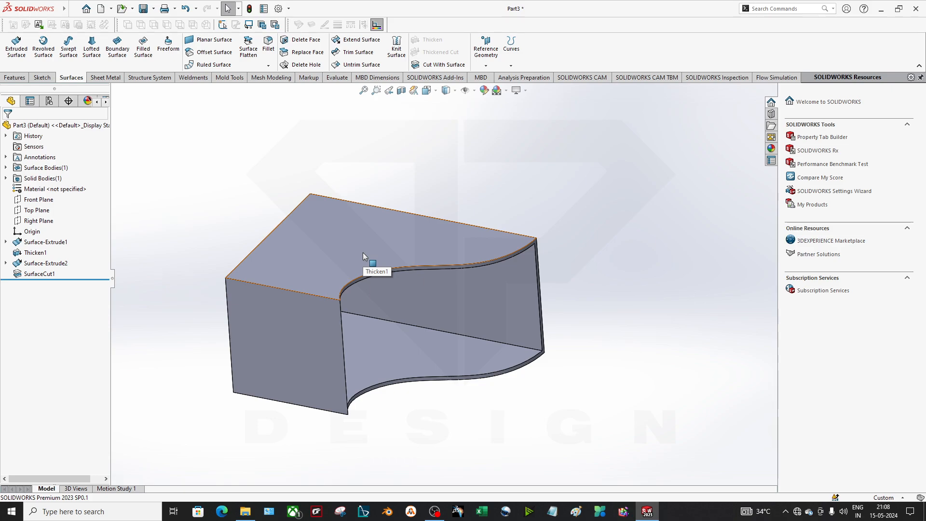
middle_click_drag(531, 172, 602, 357)
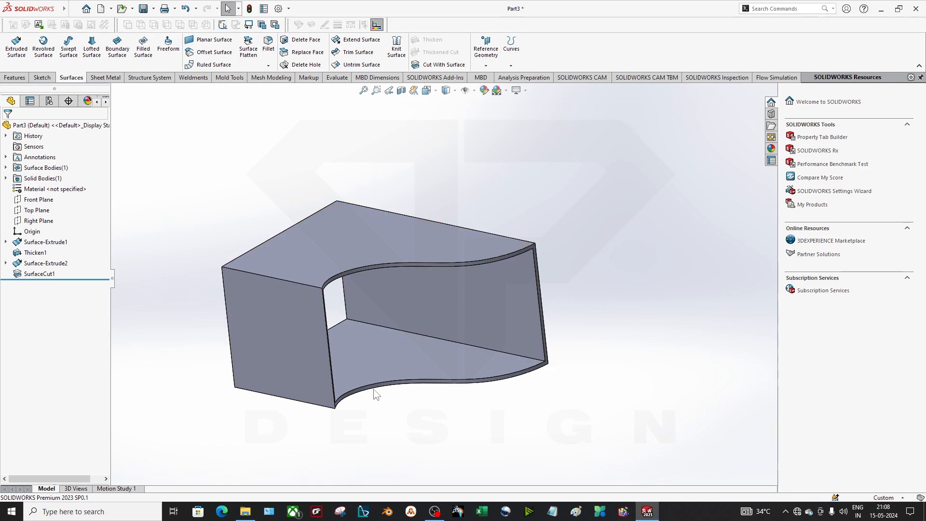
middle_click_drag(505, 345, 431, 438)
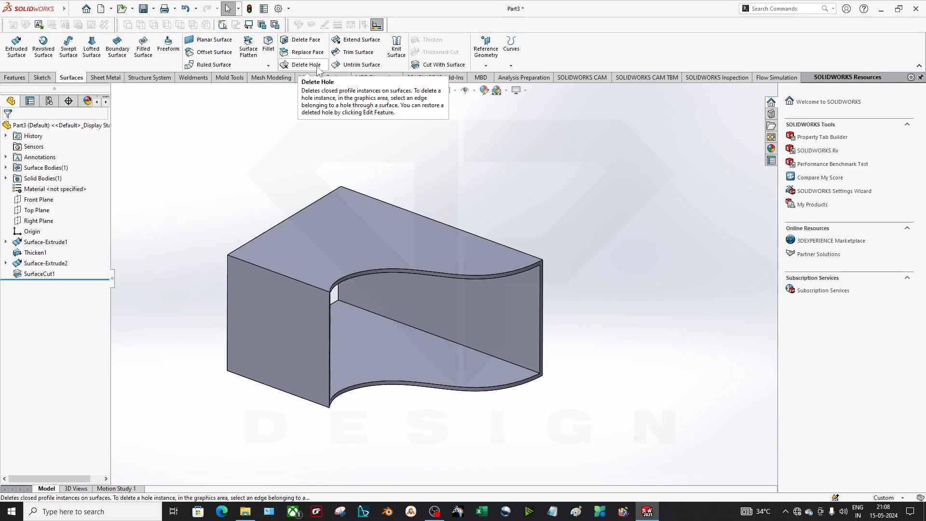
left_click(440, 275)
left_click(434, 325)
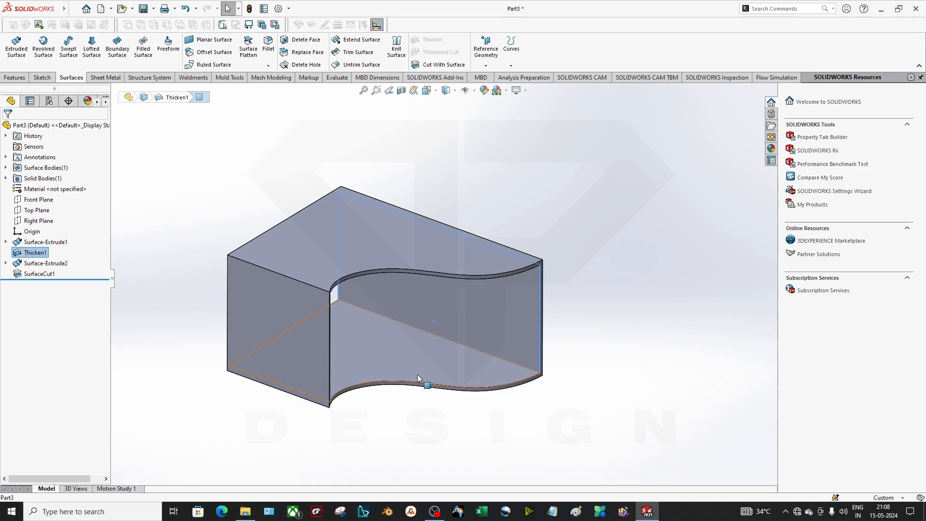
left_click(553, 418)
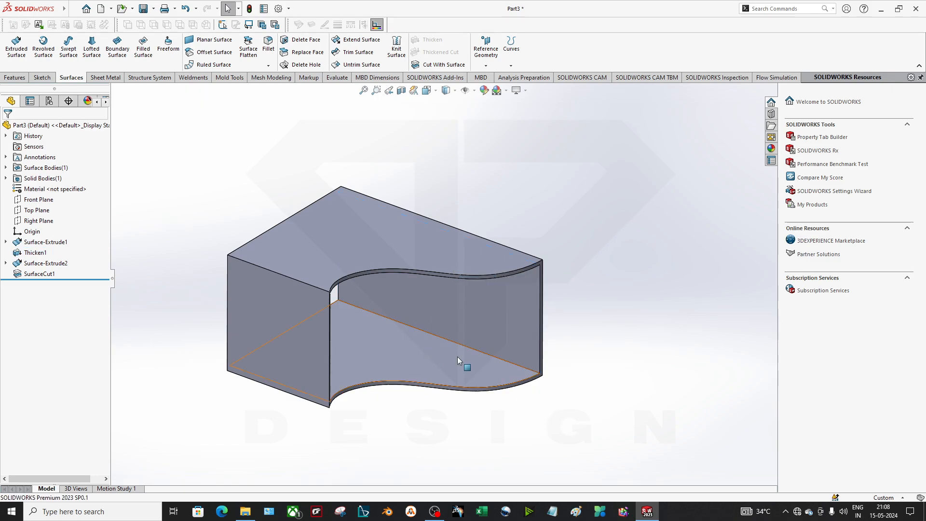
scroll(457, 357, "down", 2)
middle_click_drag(452, 354, 485, 344)
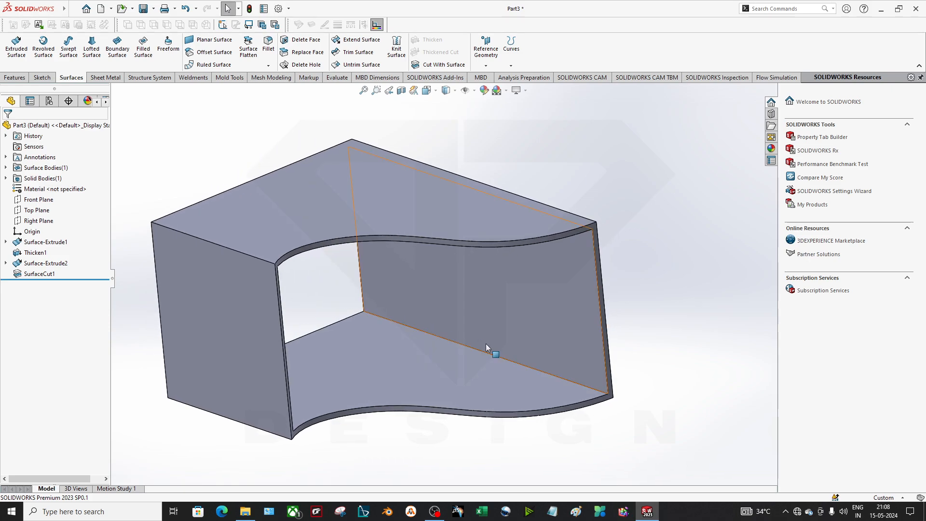